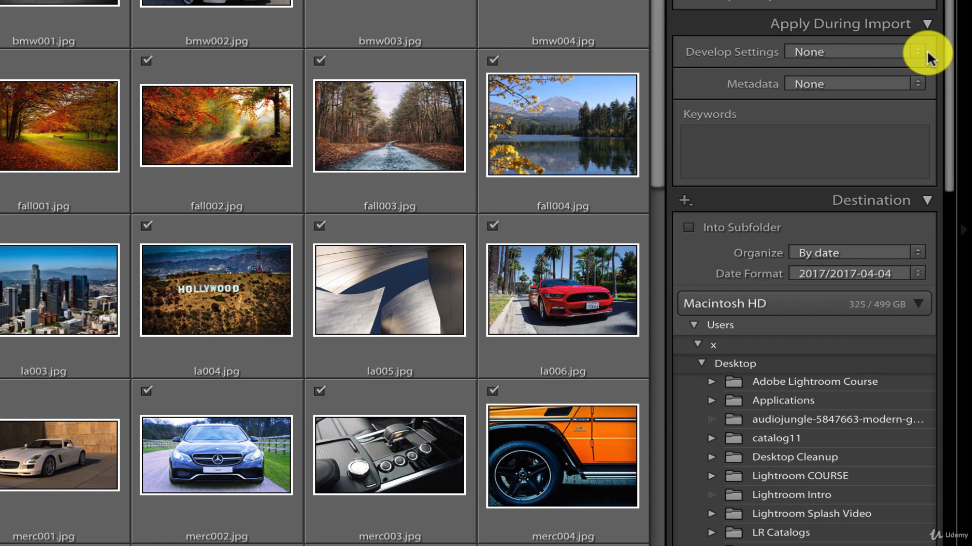
{"action": "left_click", "coordinate": [919, 51]}
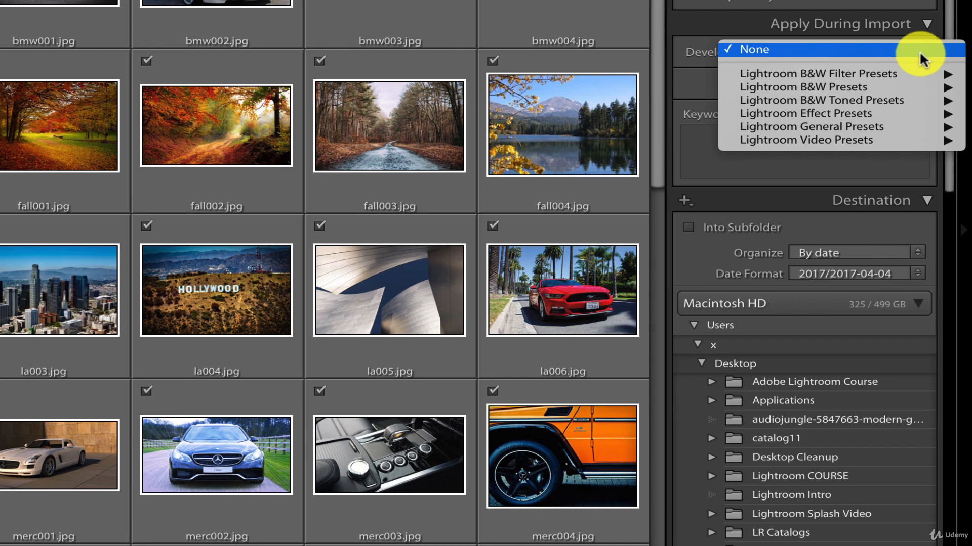
{"action": "mouse_move", "coordinate": [910, 77]}
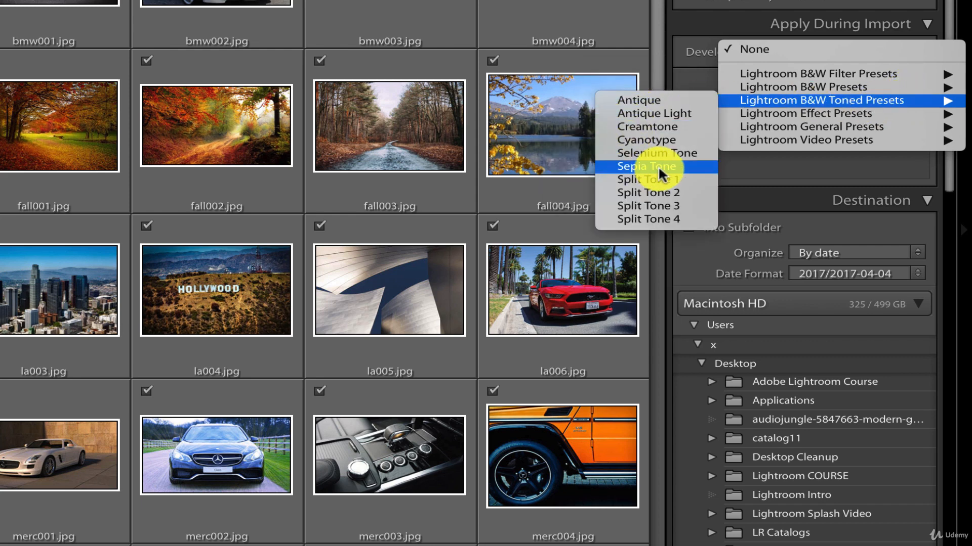
{"action": "left_click", "coordinate": [736, 166]}
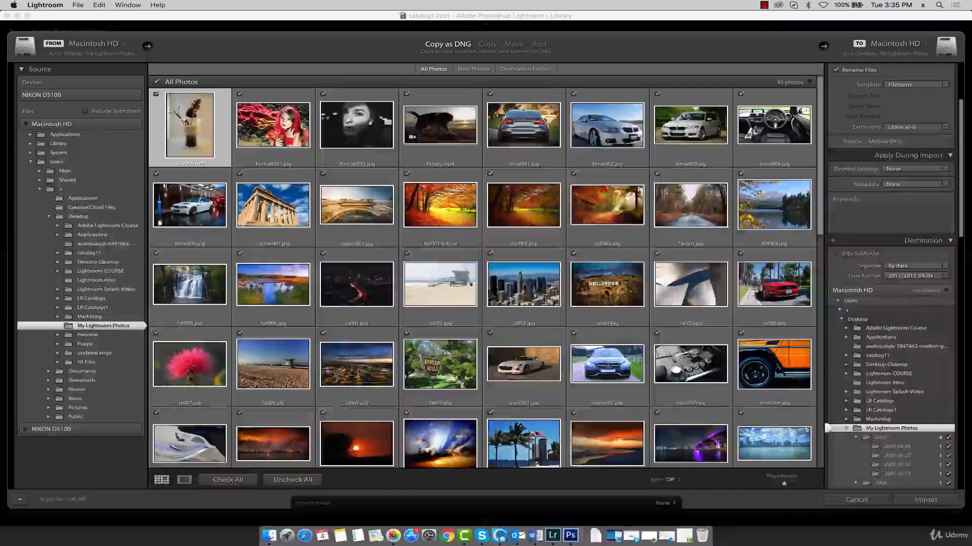
{"action": "left_click_drag", "start_coordinate": [888, 144], "coordinate": [581, 121]}
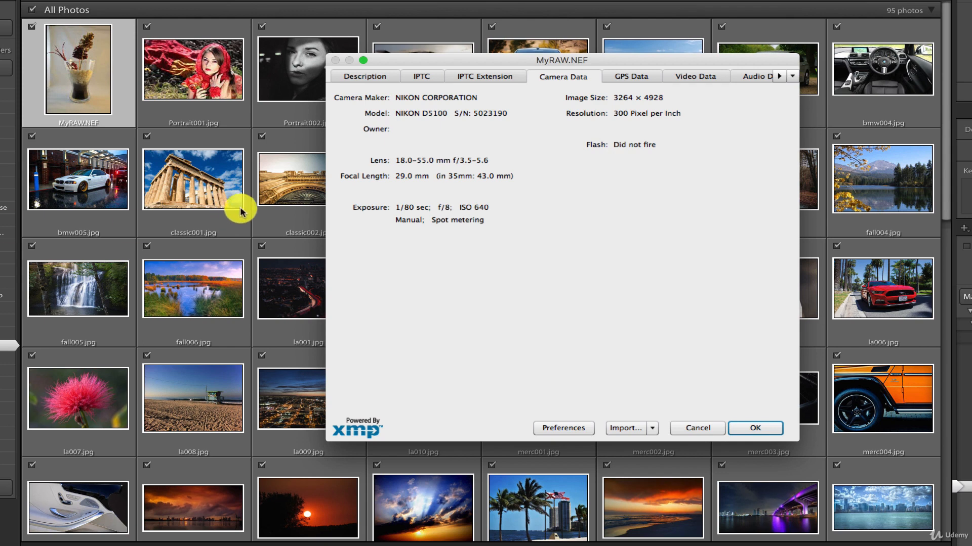
{"action": "left_click_drag", "start_coordinate": [504, 61], "coordinate": [513, 61]}
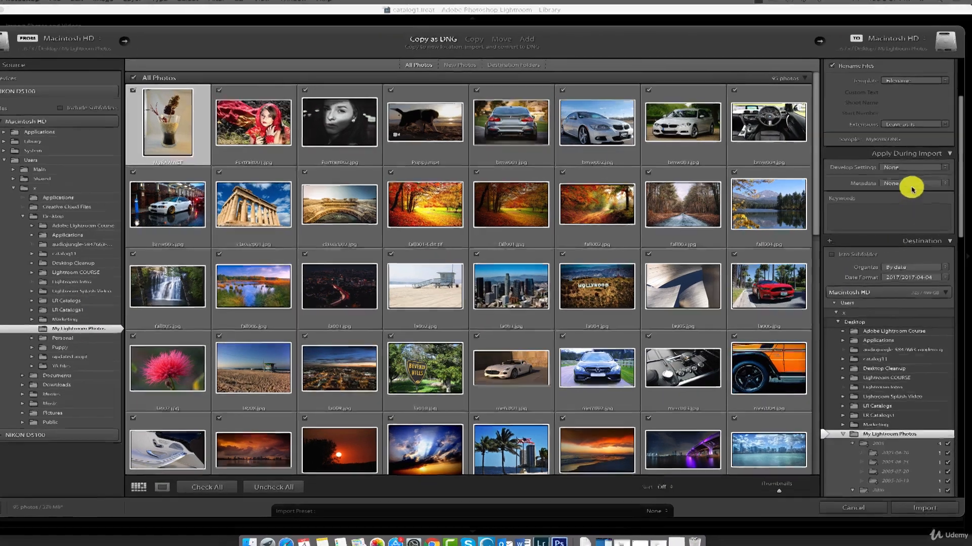
- Start a new metadata preset for the import and name it meta1
{"action": "left_click", "coordinate": [913, 185]}
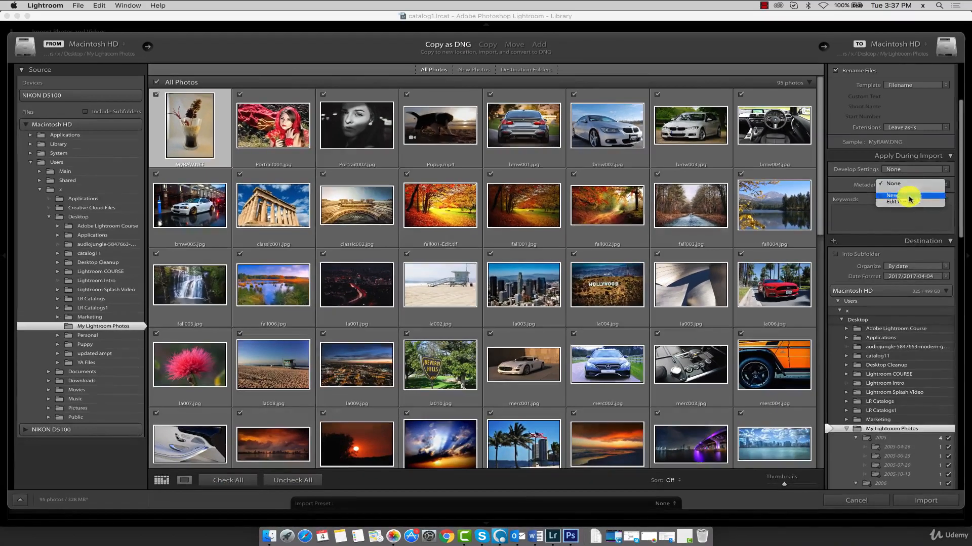
{"action": "left_click", "coordinate": [909, 198]}
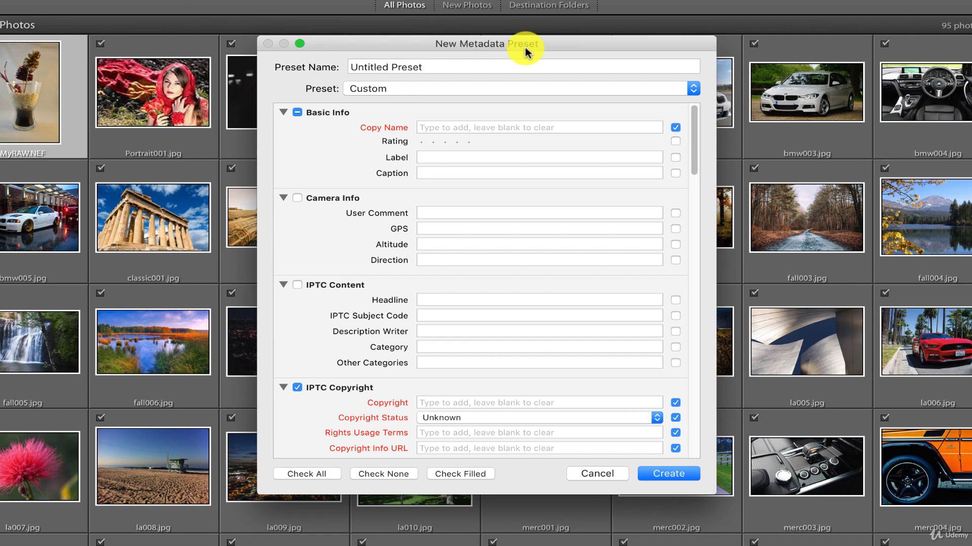
{"action": "triple_click", "coordinate": [432, 68]}
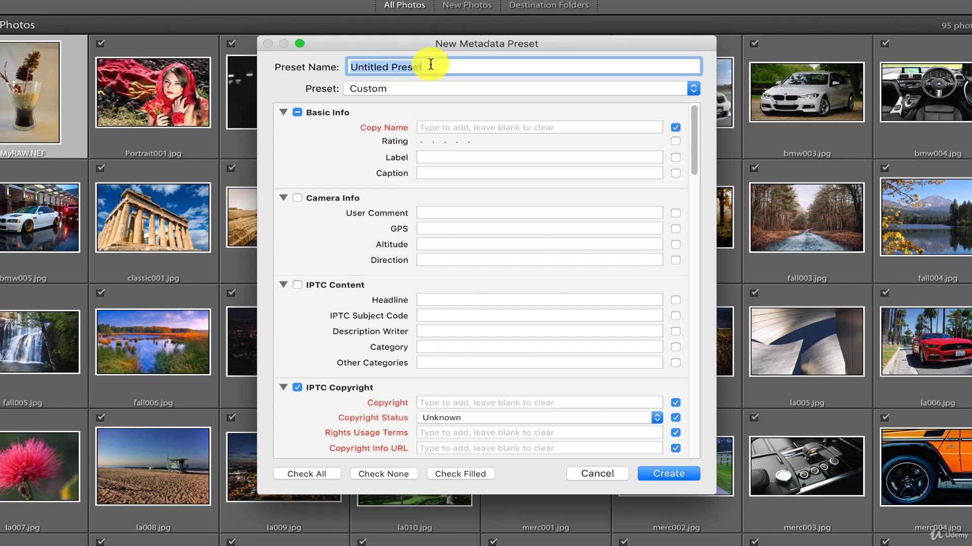
{"action": "type", "text": "meta1"}
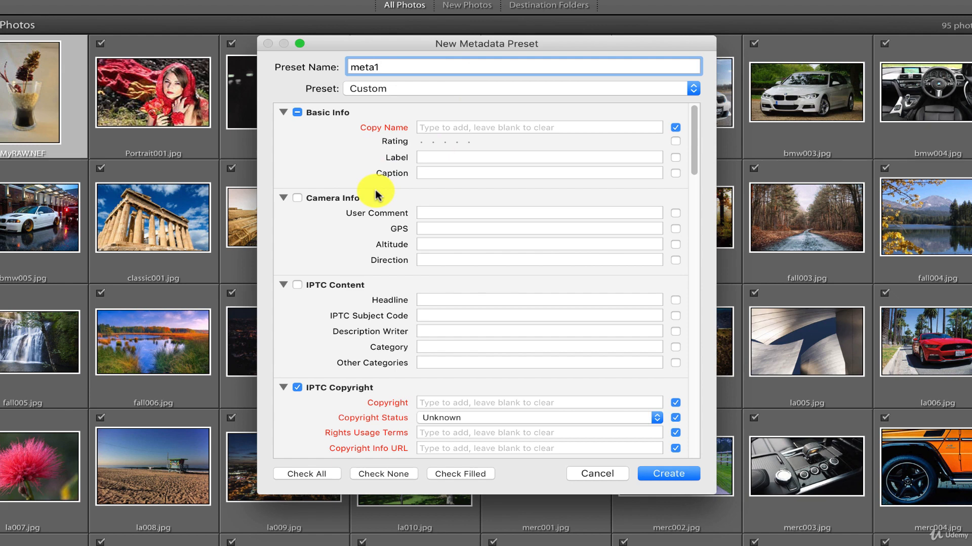
- Fill in the creator's name and address in the IPTC Creator section of the preset
{"action": "scroll", "coordinate": [374, 229], "scroll_direction": "down", "scroll_amount": 10}
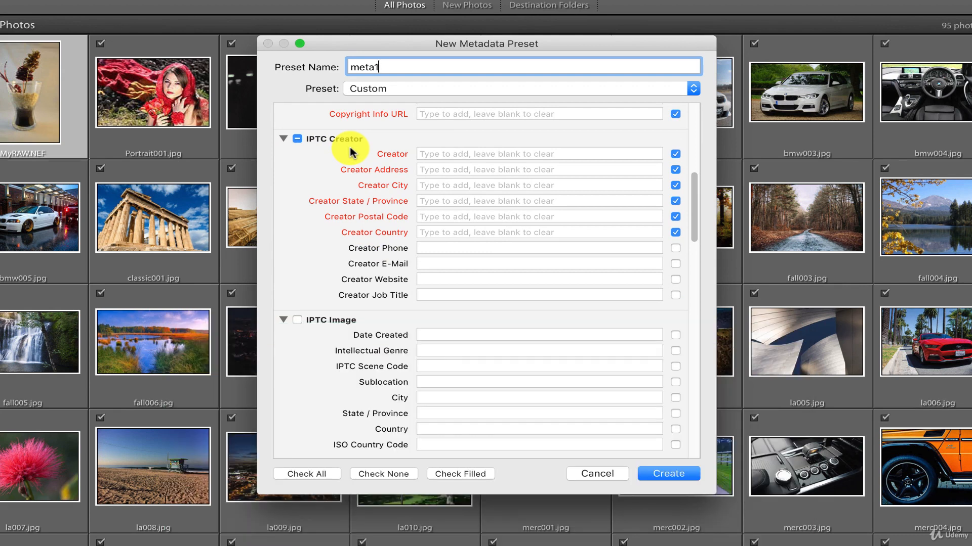
{"action": "left_click", "coordinate": [494, 155]}
{"action": "type", "text": "John Smith"}
{"action": "key", "text": "Tab"}
{"action": "type", "text": "My Photography Studio"}
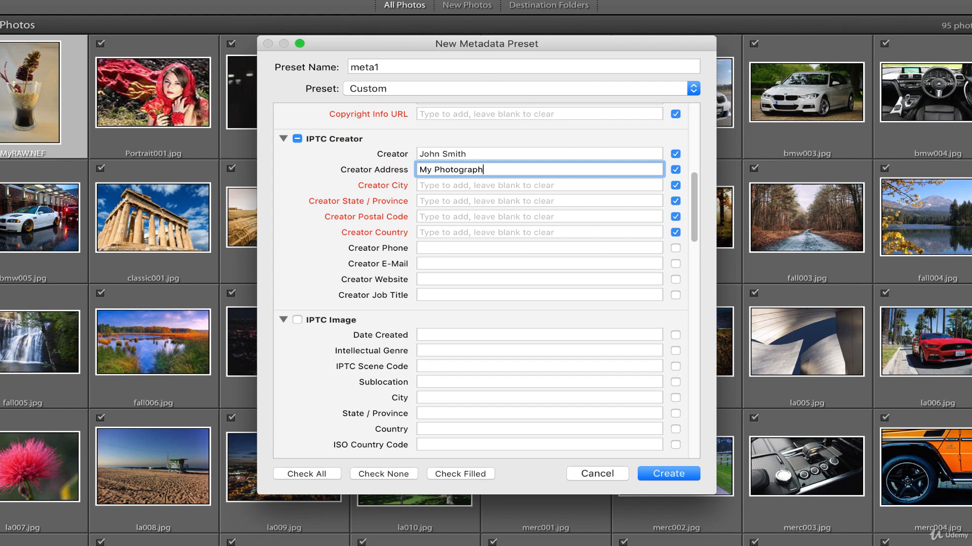
- Complete the IPTC Creator section with the creator's city, state and postal code, and set the country to USA
{"action": "key", "text": "Tab"}
{"action": "type", "text": "New York"}
{"action": "key", "text": "Tab"}
{"action": "type", "text": "NY"}
{"action": "key", "text": "Tab"}
{"action": "type", "text": "12345"}
{"action": "key", "text": "Tab"}
{"action": "type", "text": "USA"}
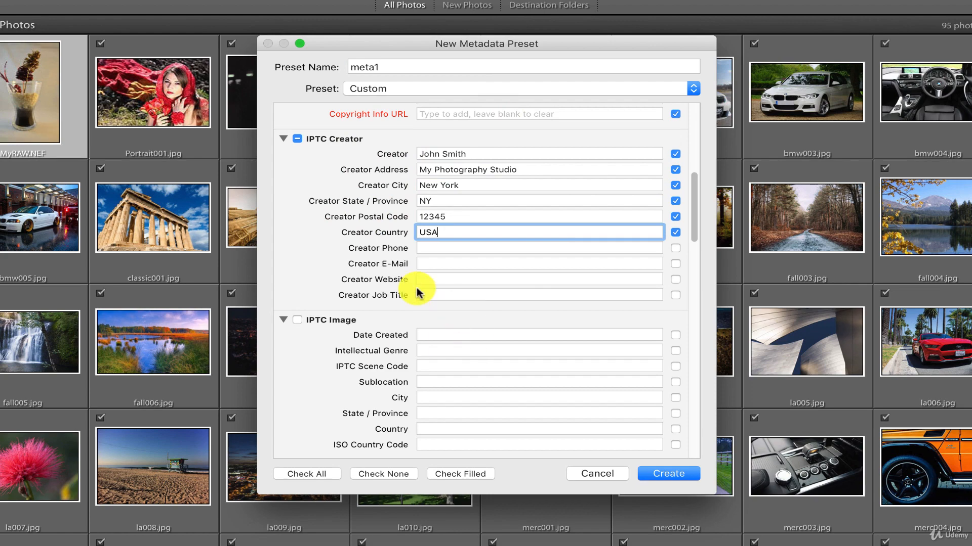
{"action": "scroll", "coordinate": [416, 289], "scroll_direction": "up", "scroll_amount": 10}
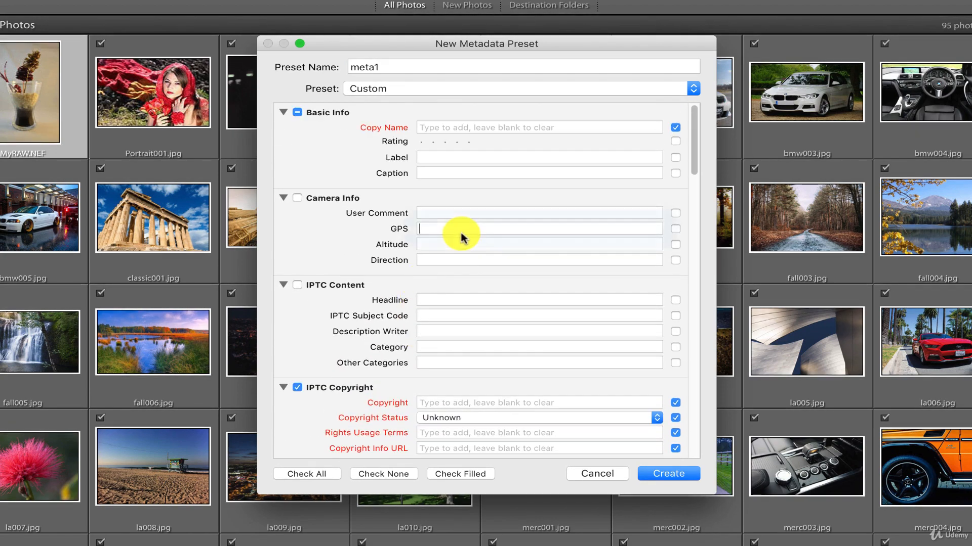
{"action": "left_click", "coordinate": [460, 231]}
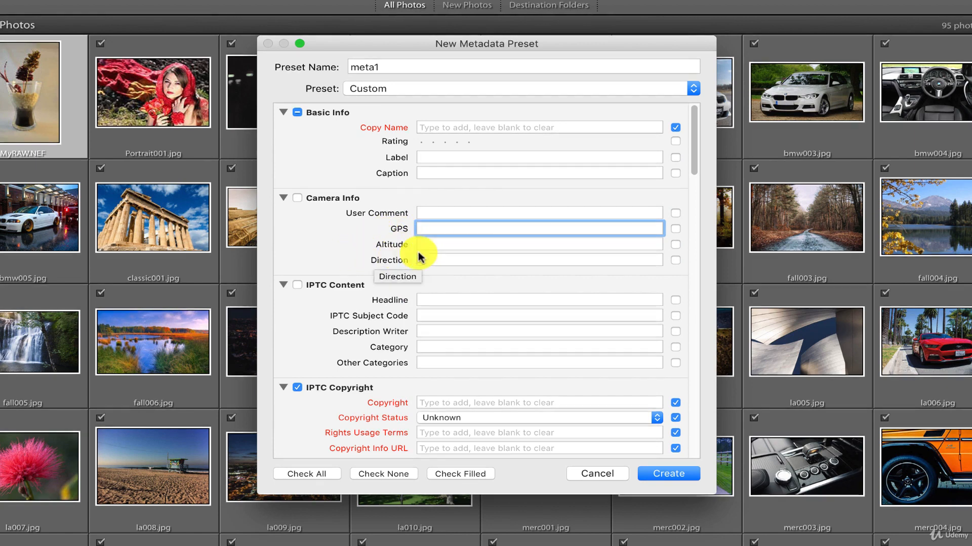
{"action": "key", "text": "Tab"}
{"action": "key", "text": "Tab"}
{"action": "left_click", "coordinate": [451, 244]}
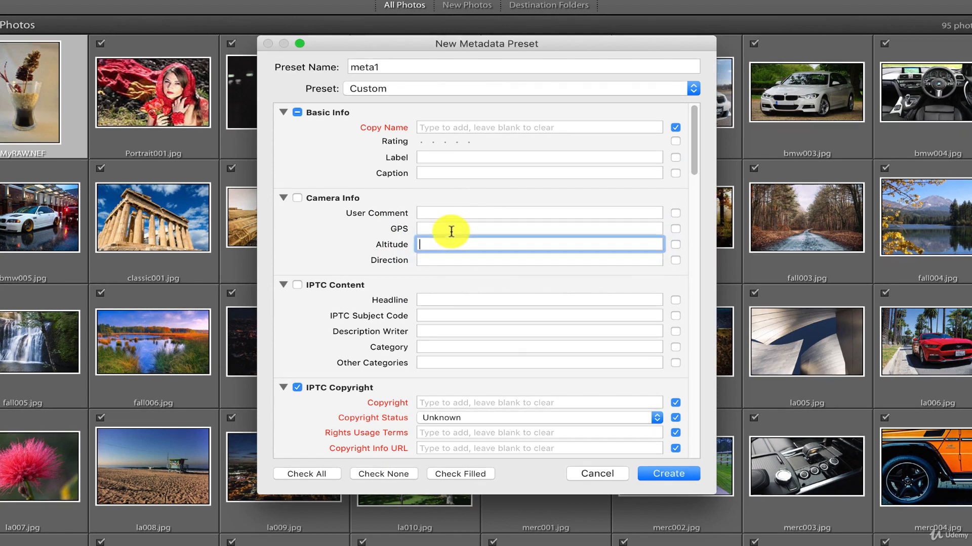
{"action": "left_click", "coordinate": [451, 231]}
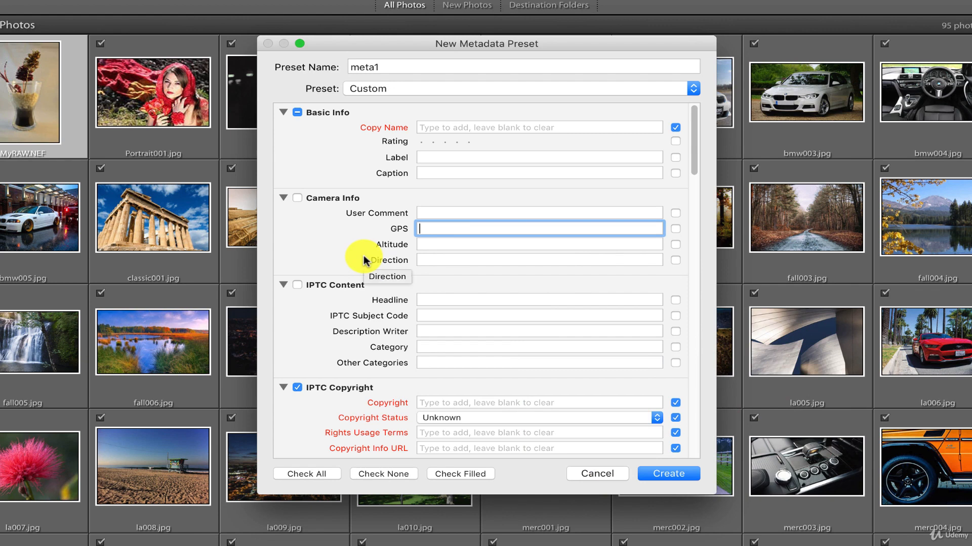
- Set the IPTC copyright to My Studio 2017 and the copyright status to Copyrighted
{"action": "scroll", "coordinate": [364, 261], "scroll_direction": "down", "scroll_amount": 10}
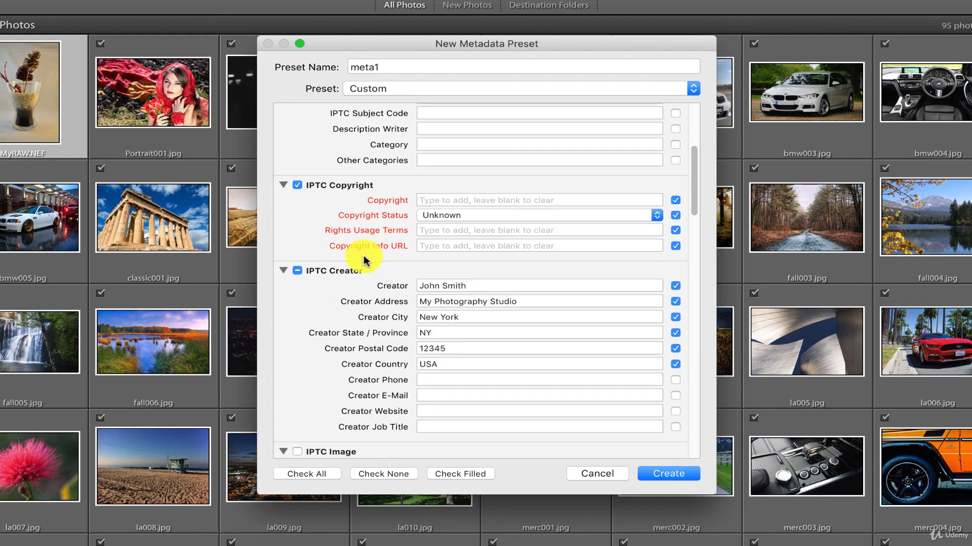
{"action": "left_click", "coordinate": [461, 200]}
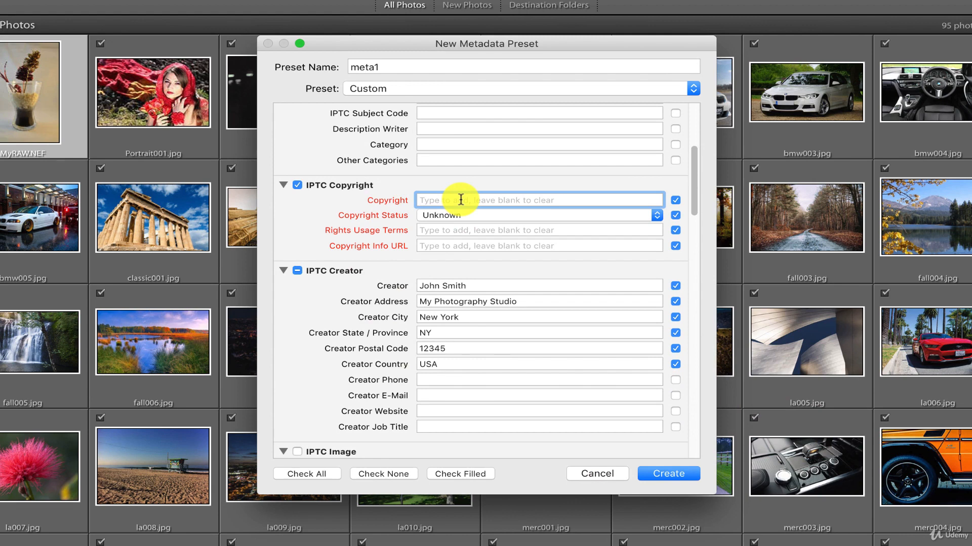
{"action": "type", "text": "My Studio 2017"}
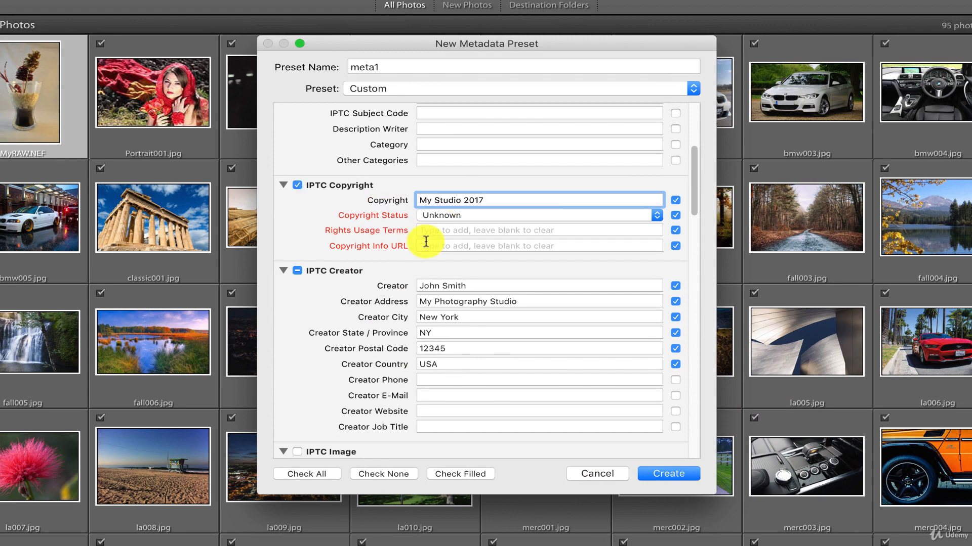
{"action": "left_click", "coordinate": [440, 215]}
{"action": "left_click", "coordinate": [440, 226]}
- Set the rights usage terms to All rights Reserved and the copyright info URL to test.com, and create the preset
{"action": "left_click", "coordinate": [436, 230]}
{"action": "type", "text": "All rights Reserved"}
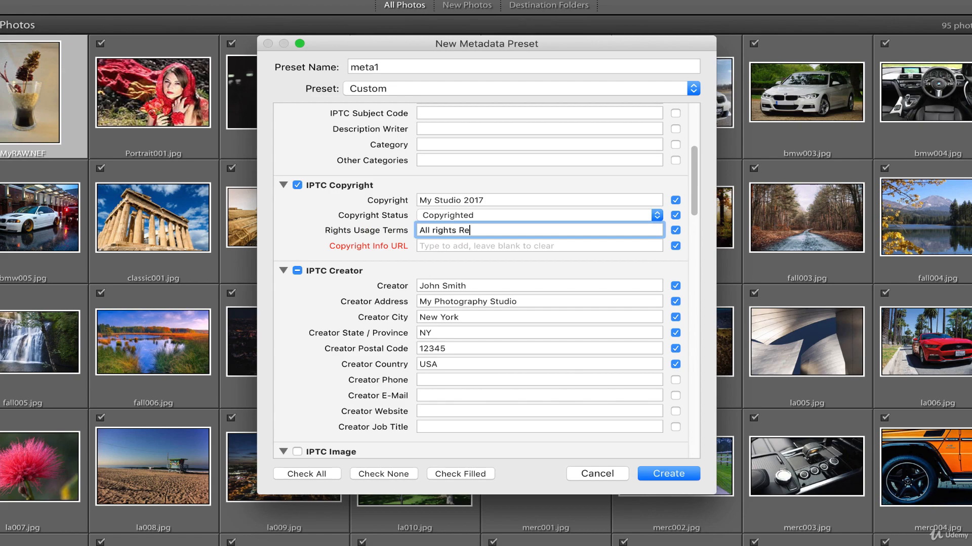
{"action": "key", "text": "Tab"}
{"action": "type", "text": "test.com"}
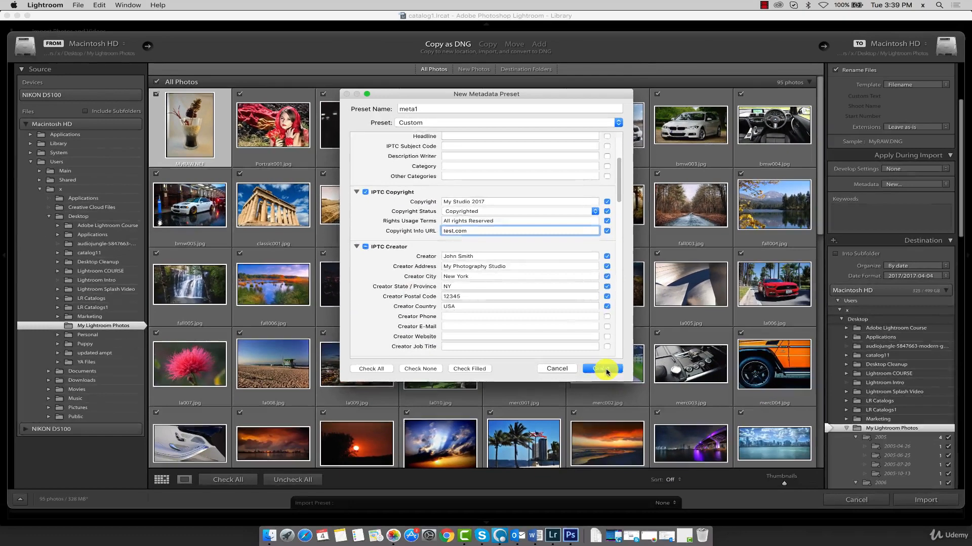
{"action": "left_click", "coordinate": [669, 474]}
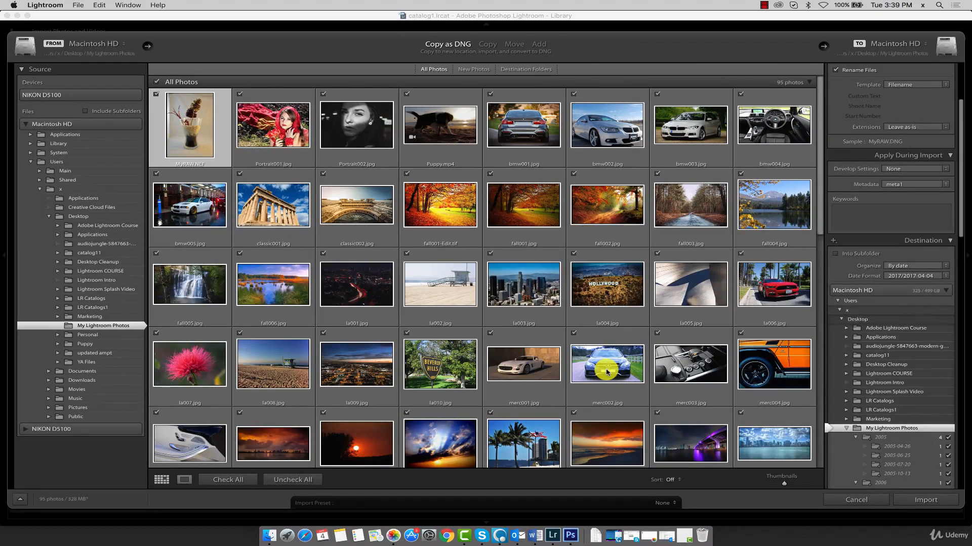
- Set the metadata preset applied during import to None
{"action": "left_click", "coordinate": [895, 185]}
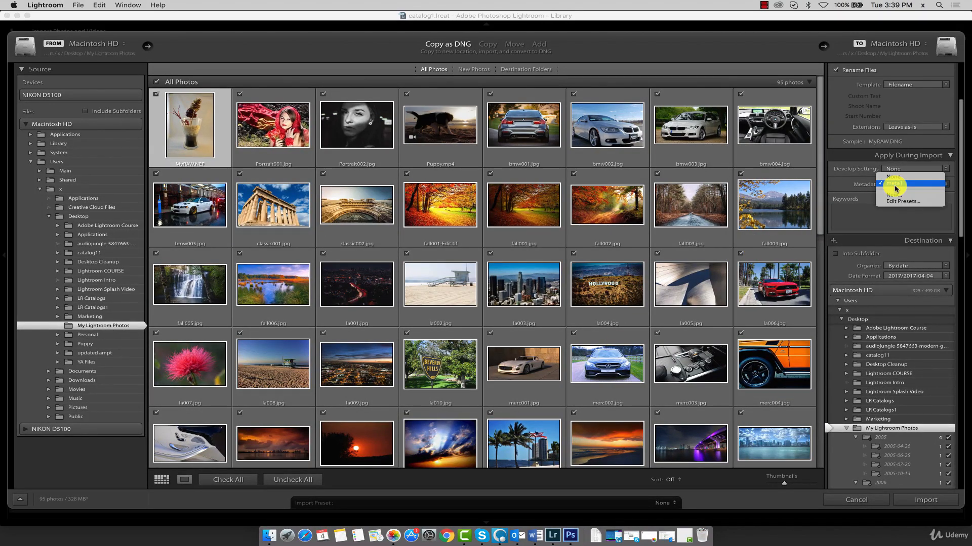
{"action": "left_click", "coordinate": [864, 187]}
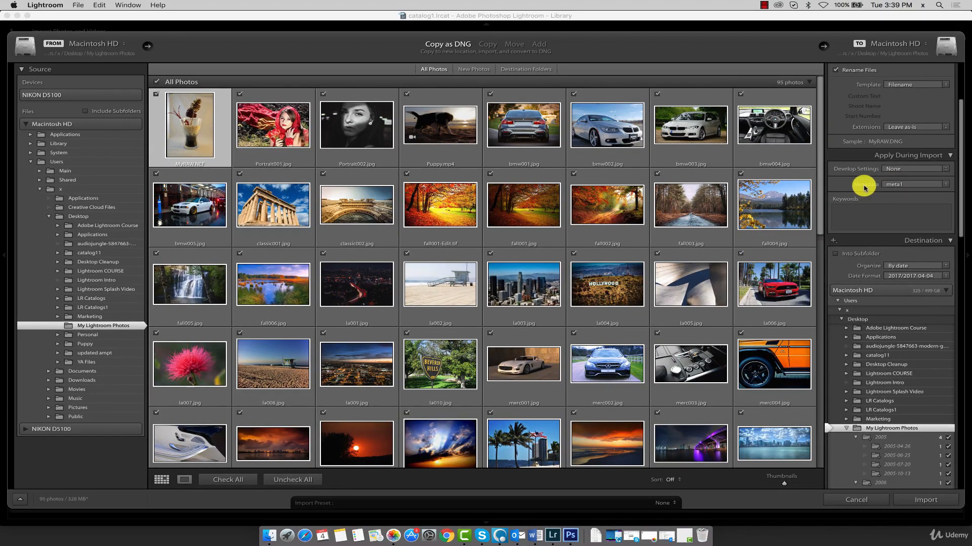
{"action": "left_click", "coordinate": [902, 187]}
{"action": "left_click", "coordinate": [860, 187]}
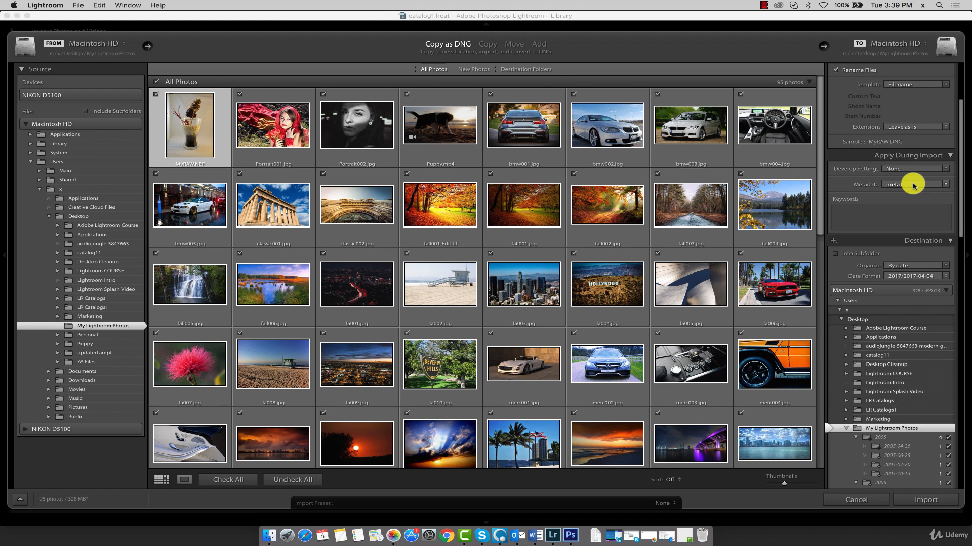
{"action": "left_click", "coordinate": [913, 185]}
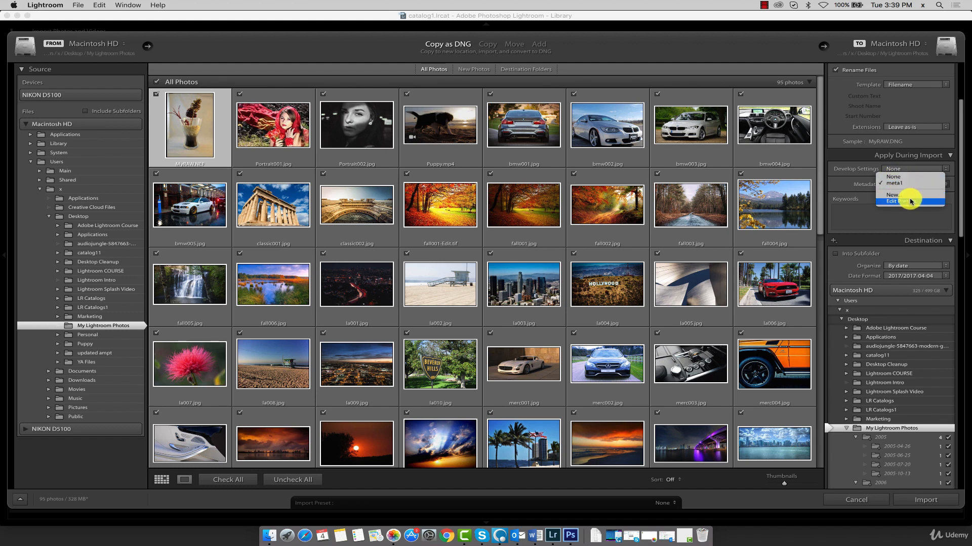
{"action": "left_click", "coordinate": [893, 177]}
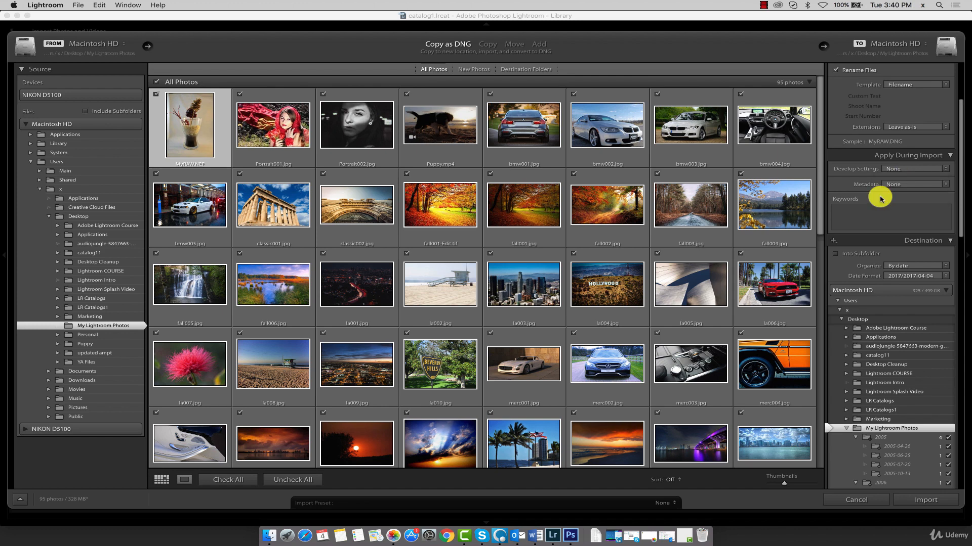
- Enter two people's first names, separated by a comma, as keywords applied during import
{"action": "left_click", "coordinate": [881, 212]}
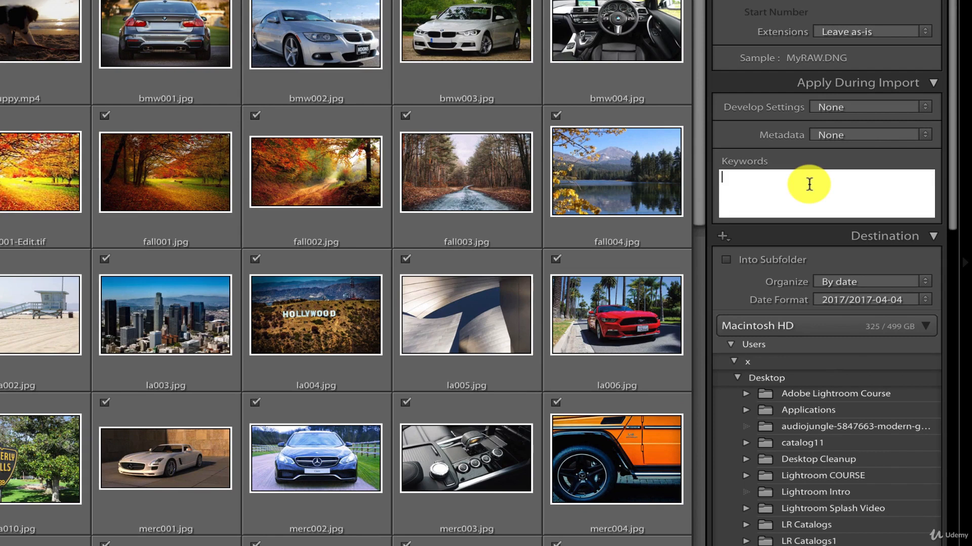
{"action": "type", "text": "John,"}
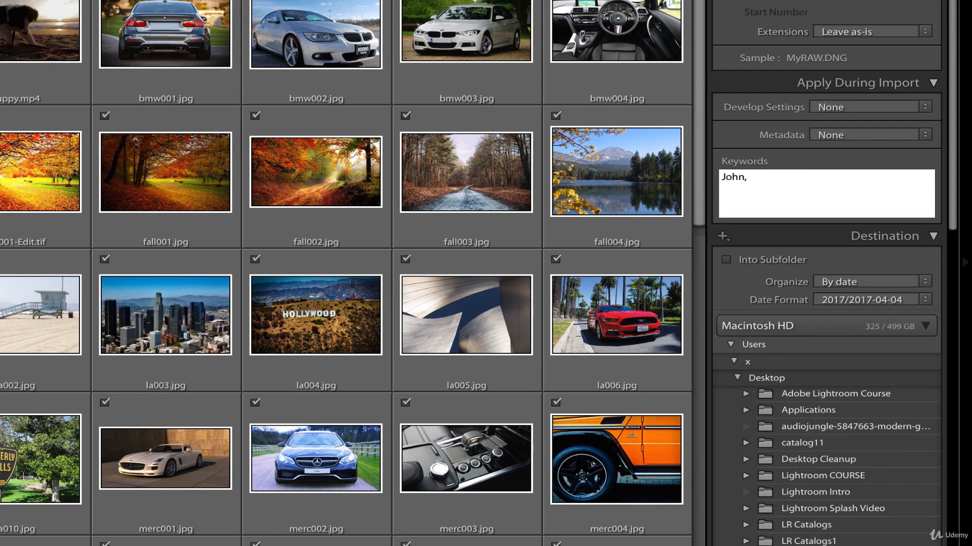
{"action": "type", "text": " Jill"}
- Examine the dated destination subfolders under My Lightroom Photos and group the import photos by destination folder
{"action": "scroll", "coordinate": [795, 214], "scroll_direction": "down", "scroll_amount": 5}
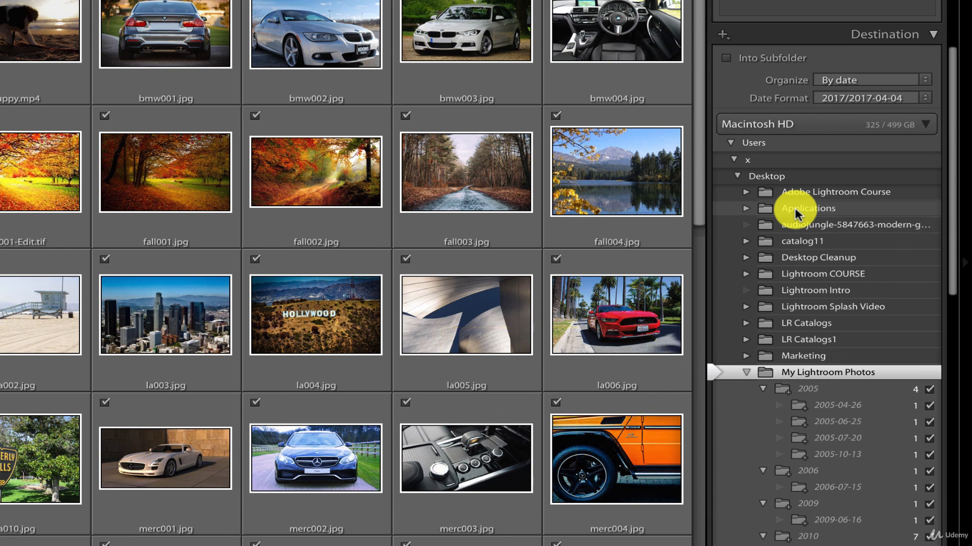
{"action": "scroll", "coordinate": [797, 273], "scroll_direction": "down", "scroll_amount": 5}
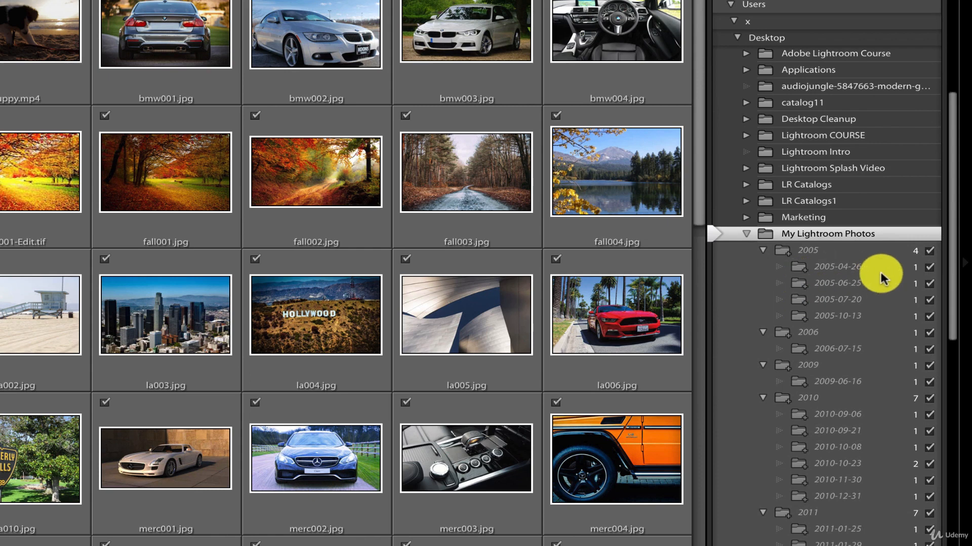
{"action": "scroll", "coordinate": [879, 271], "scroll_direction": "down", "scroll_amount": 1}
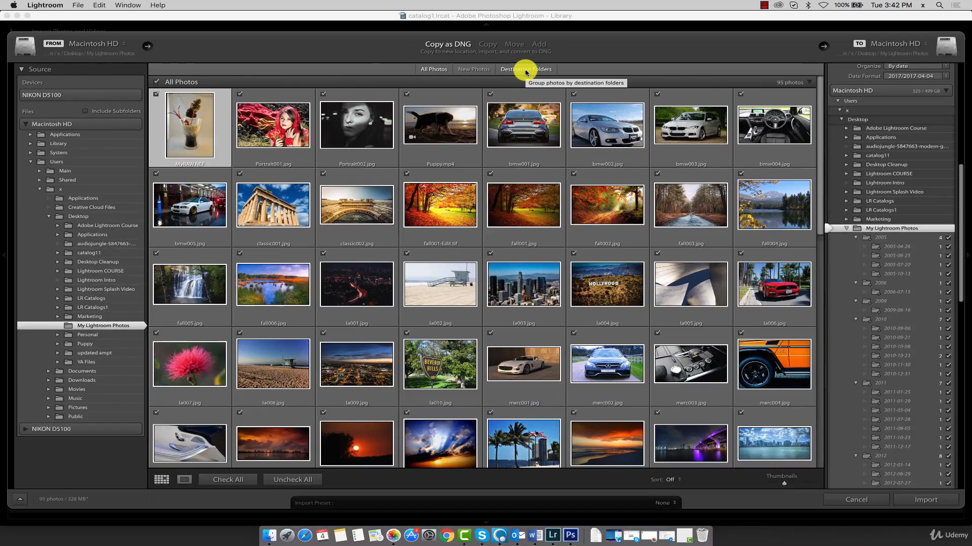
{"action": "left_click", "coordinate": [527, 71]}
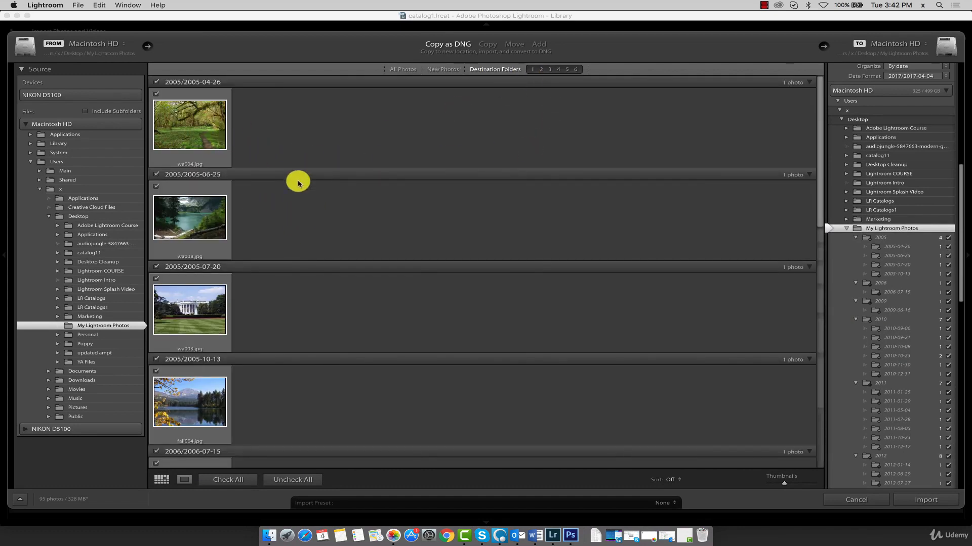
{"action": "scroll", "coordinate": [289, 210], "scroll_direction": "down", "scroll_amount": 5}
{"action": "scroll", "coordinate": [288, 211], "scroll_direction": "up", "scroll_amount": 4}
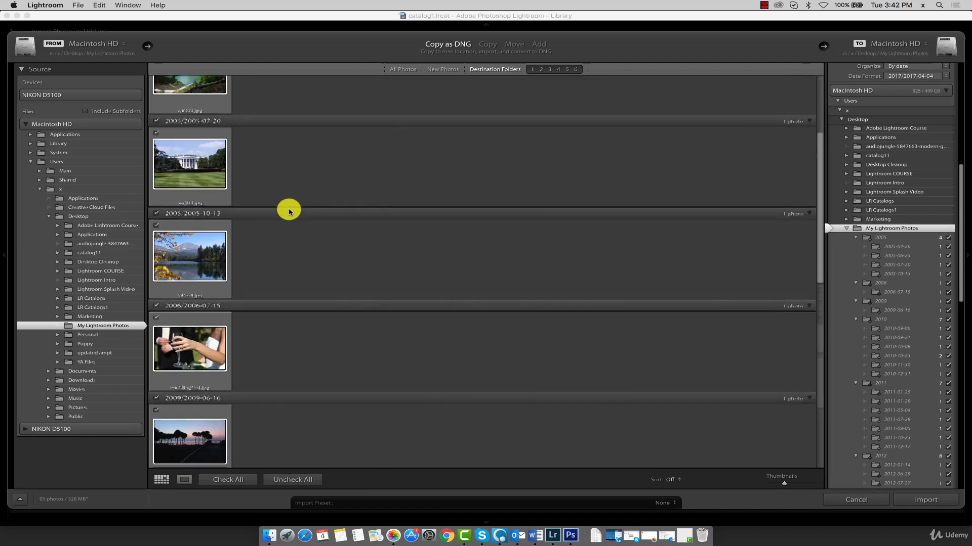
{"action": "scroll", "coordinate": [289, 212], "scroll_direction": "up", "scroll_amount": 2}
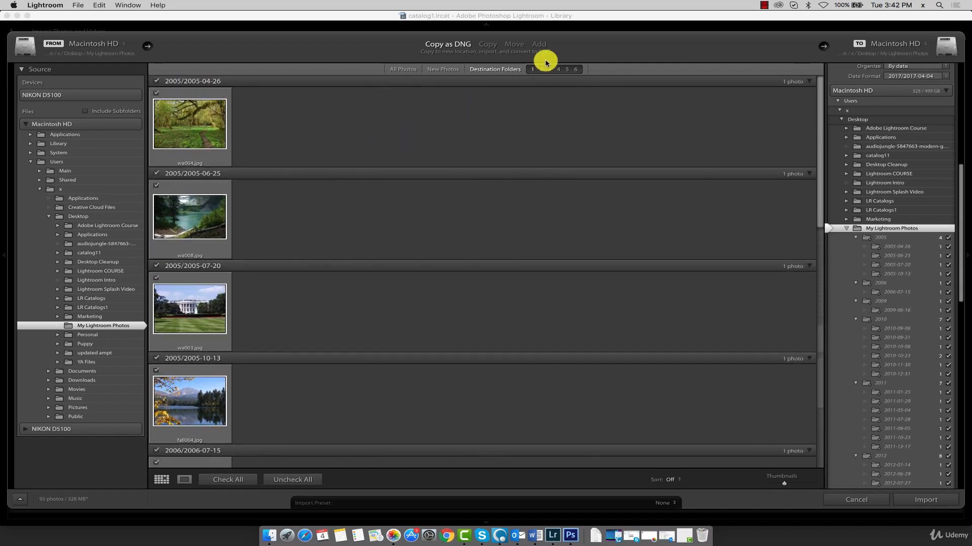
- Browse the numbered pages of photos grouped by destination folder to examine which photos go into each date folder
{"action": "left_click", "coordinate": [551, 70]}
{"action": "left_click", "coordinate": [558, 71]}
{"action": "left_click", "coordinate": [566, 70]}
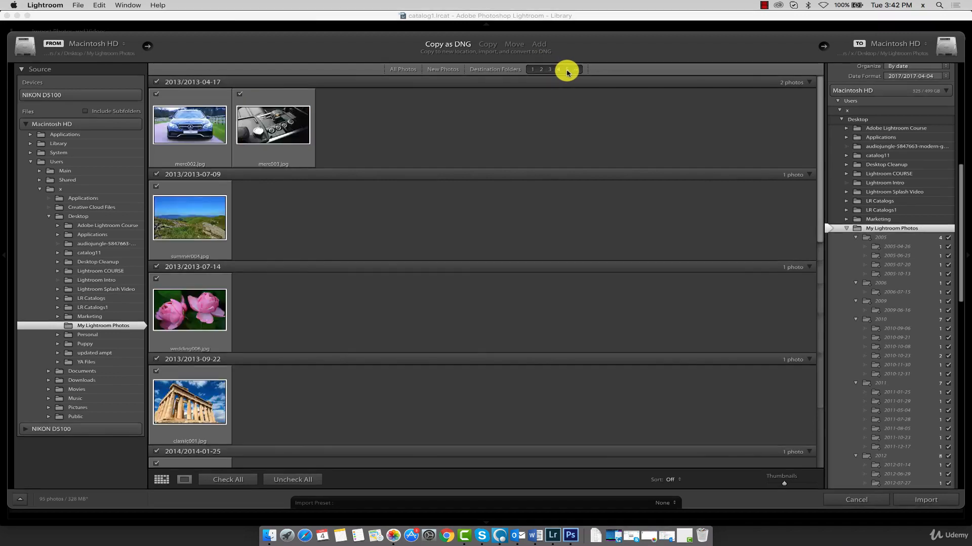
{"action": "left_click", "coordinate": [575, 70]}
{"action": "left_click", "coordinate": [567, 72]}
{"action": "left_click", "coordinate": [559, 72]}
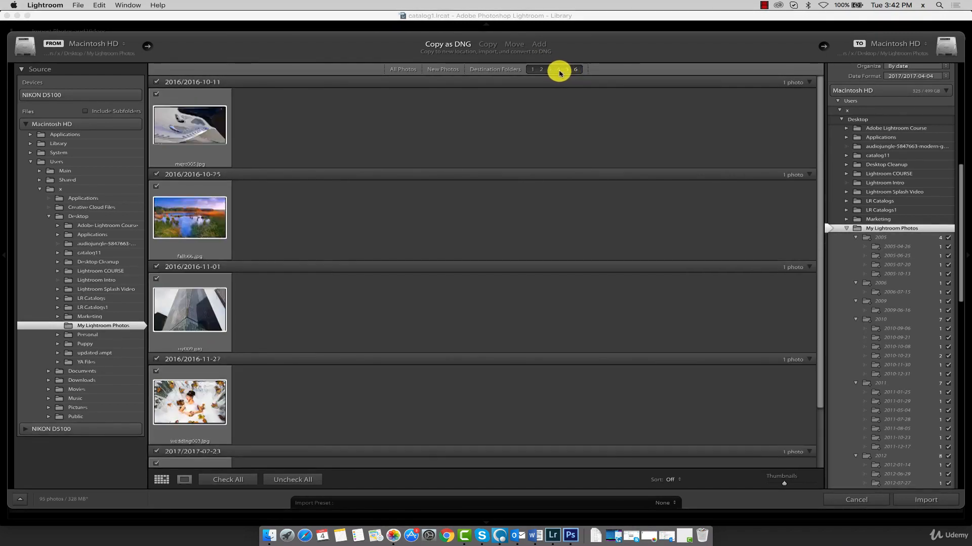
{"action": "left_click", "coordinate": [550, 71]}
{"action": "left_click", "coordinate": [540, 72]}
{"action": "left_click", "coordinate": [541, 73]}
{"action": "left_click", "coordinate": [550, 71]}
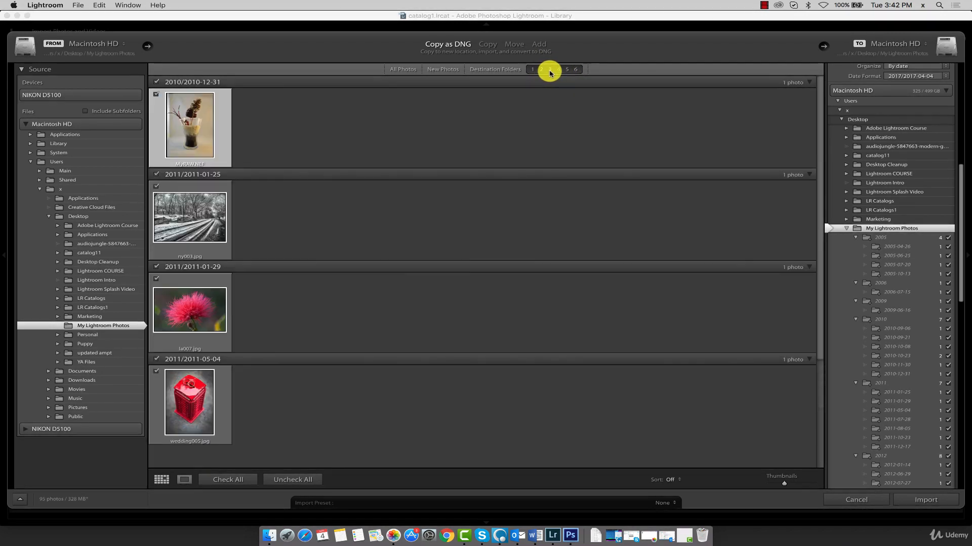
{"action": "left_click", "coordinate": [534, 71]}
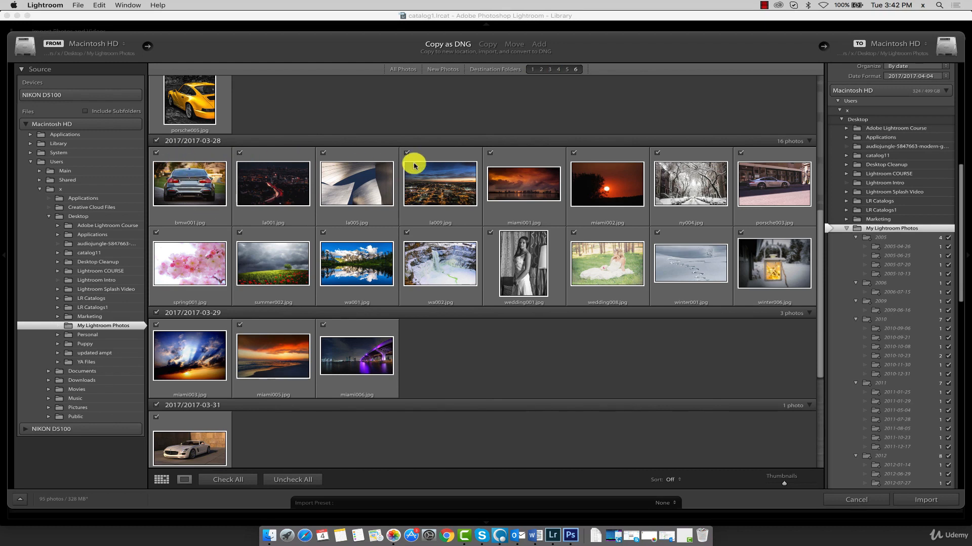